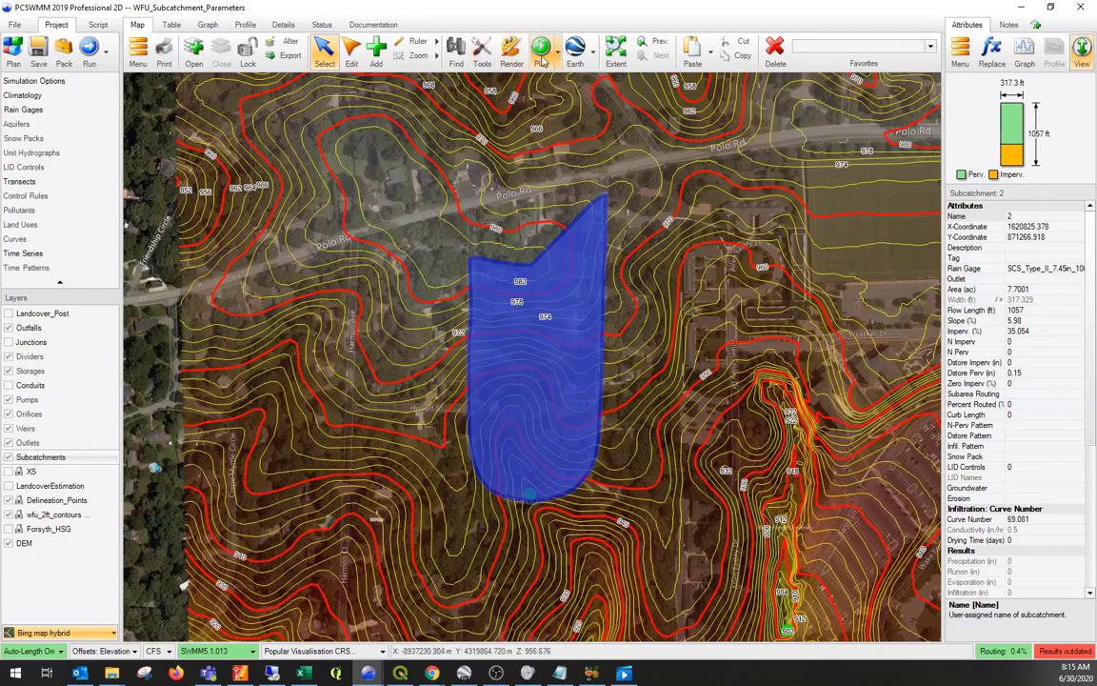
- Open the Set Flow Length/Width tool for the selected subcatchment
{"action": "left_click", "coordinate": [483, 52]}
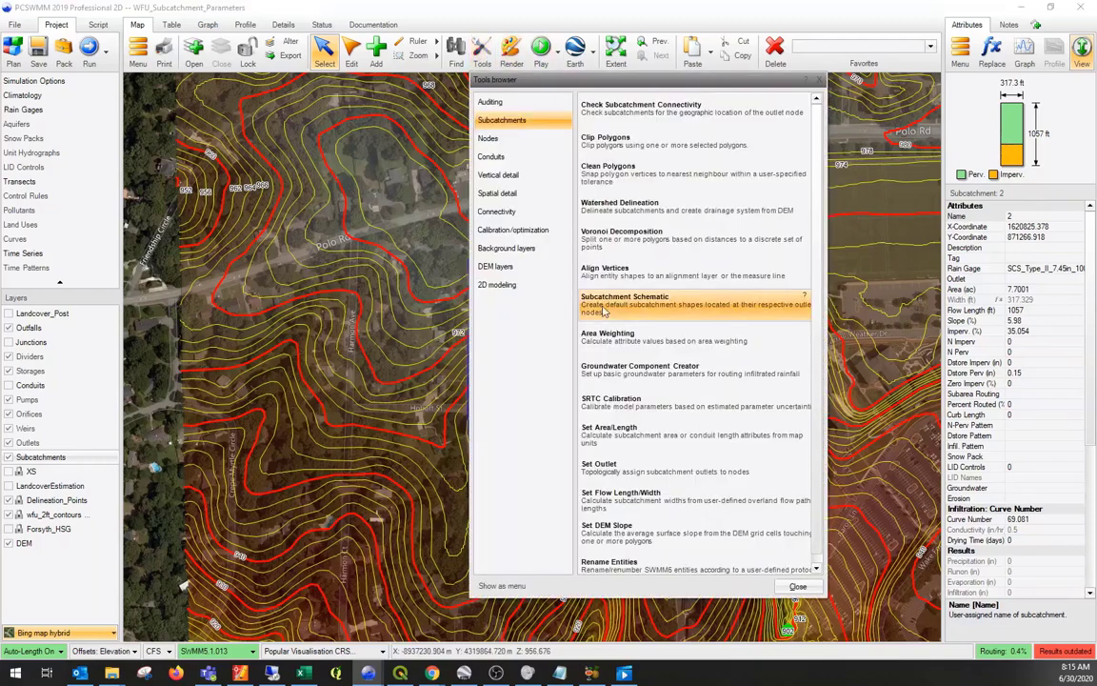
{"action": "left_click", "coordinate": [524, 125]}
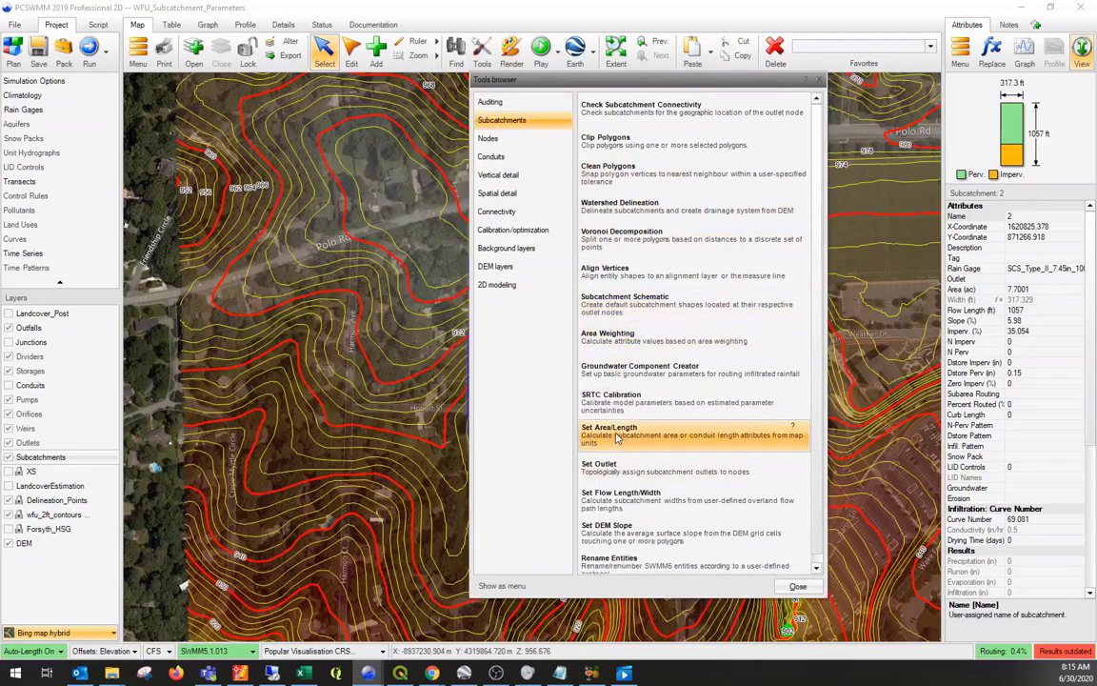
{"action": "left_click", "coordinate": [625, 502]}
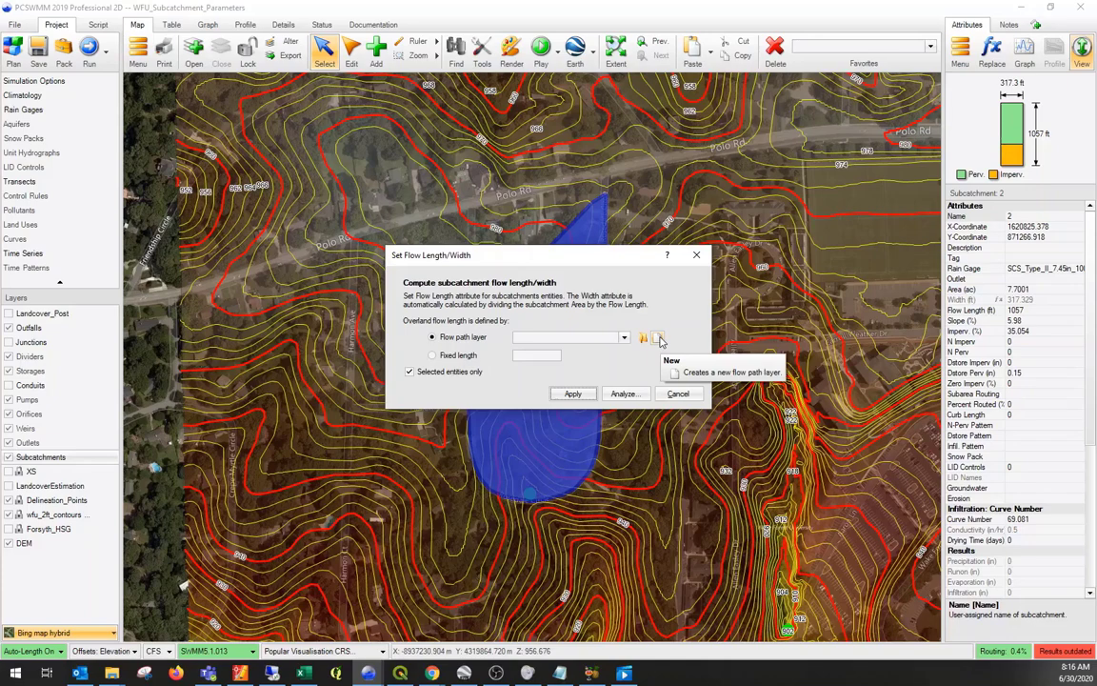
- Create a new flow path layer saved as Flow Path_HL_Example, and close the Set Flow Length/Width dialog
{"action": "left_click", "coordinate": [660, 340]}
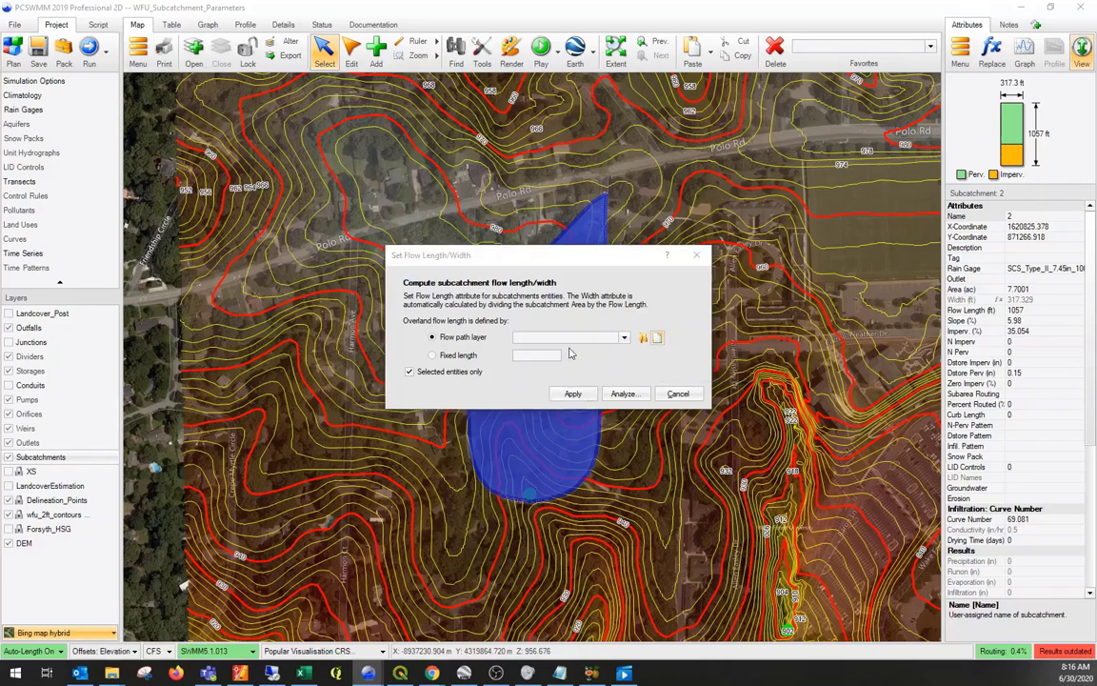
{"action": "left_click", "coordinate": [542, 590]}
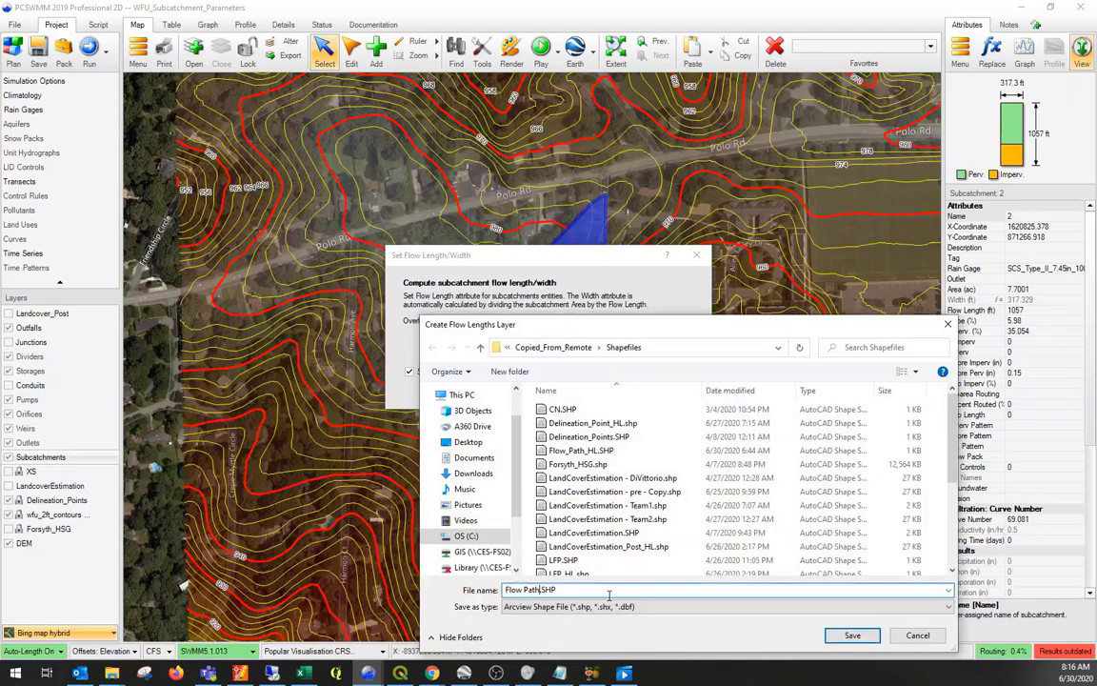
{"action": "type", "text": "_SH"}
{"action": "key", "text": "BackSpace"}
{"action": "type", "text": "HL_Exm"}
{"action": "key", "text": "BackSpace"}
{"action": "type", "text": "ample"}
{"action": "key", "text": "Return"}
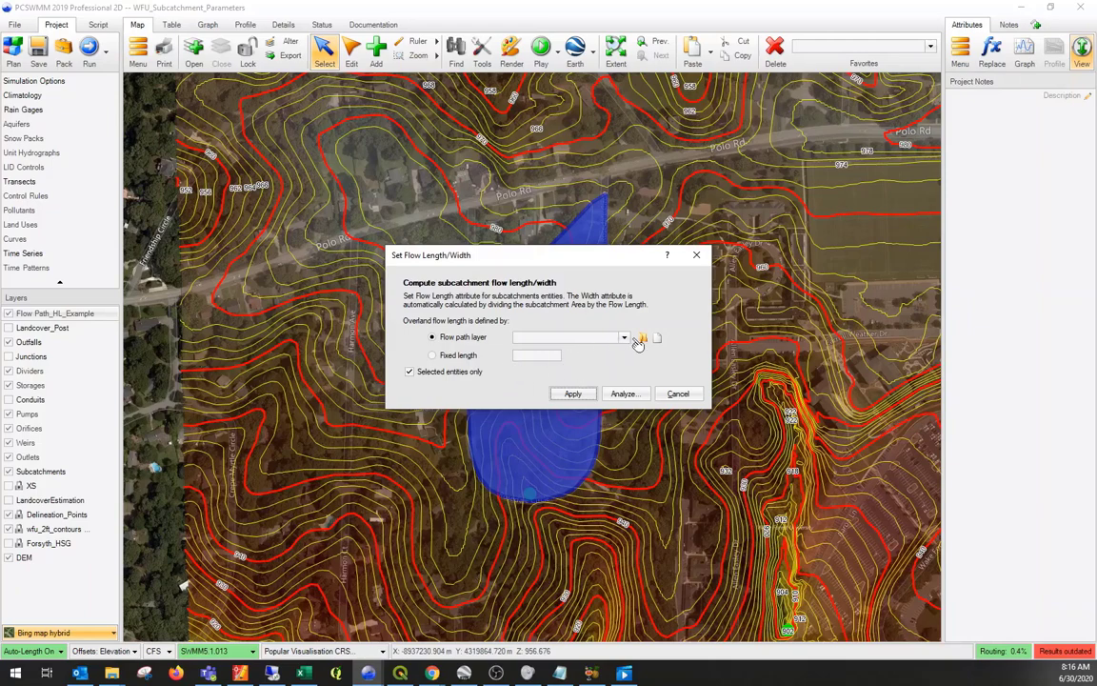
{"action": "left_click", "coordinate": [591, 396]}
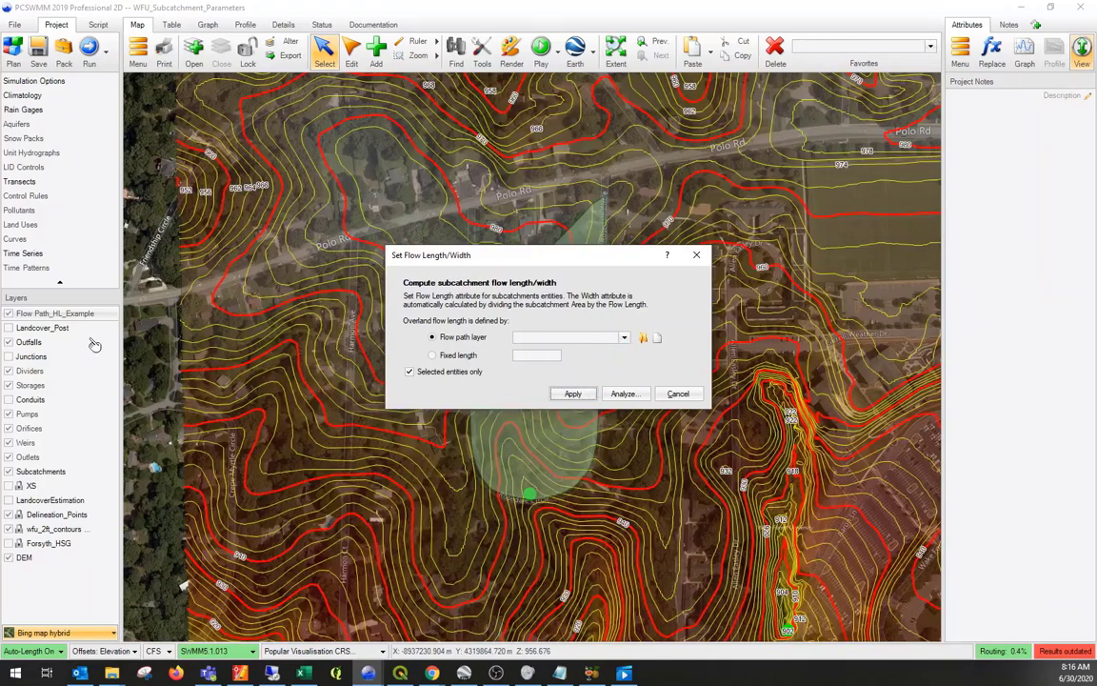
{"action": "left_click", "coordinate": [672, 394]}
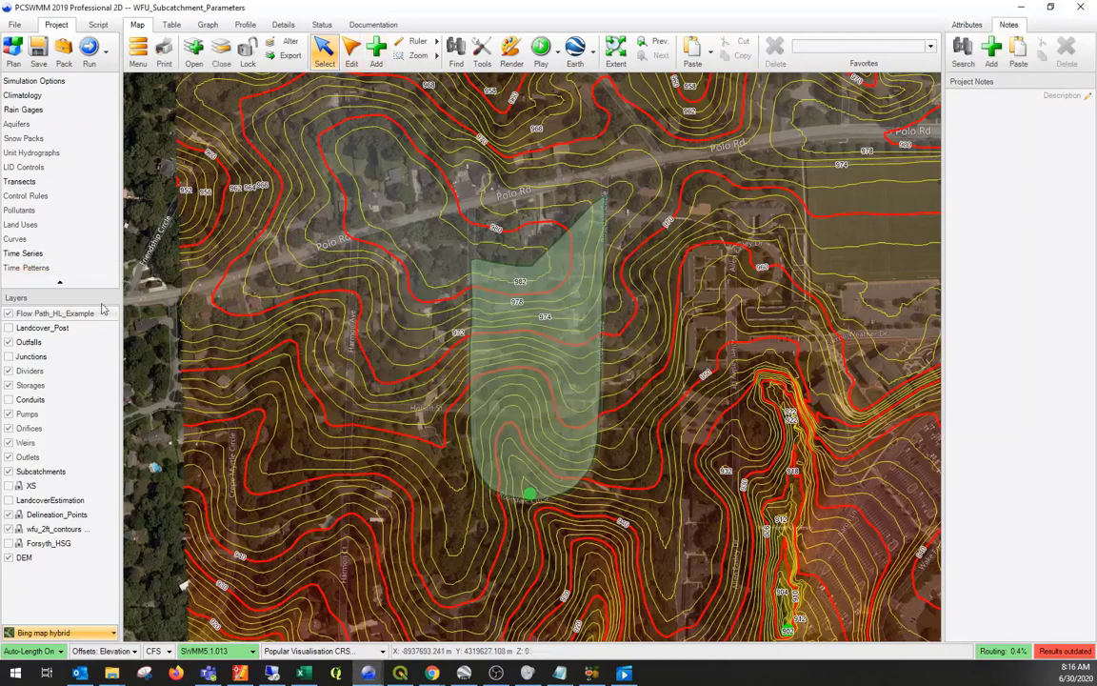
- Draw a flow path about 755 ft long in Flow Path_HL_Example, from the subcatchment's upper notch down across the contours to the green outlet point
{"action": "left_click", "coordinate": [377, 47]}
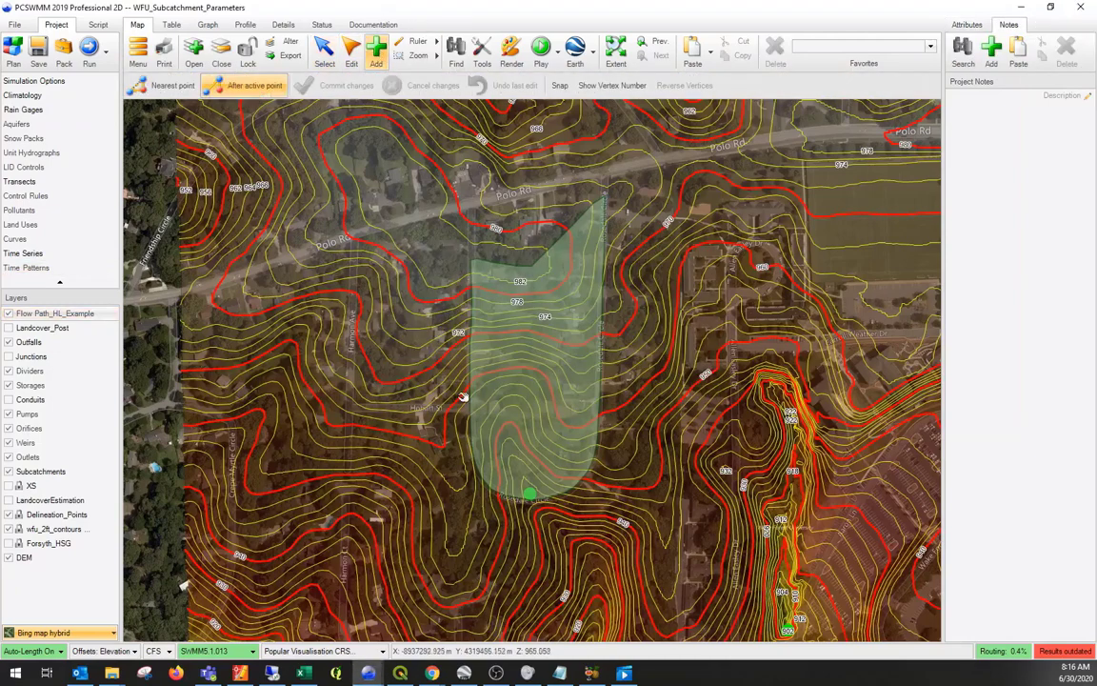
{"action": "scroll", "coordinate": [480, 274], "scroll_direction": "up", "scroll_amount": 3}
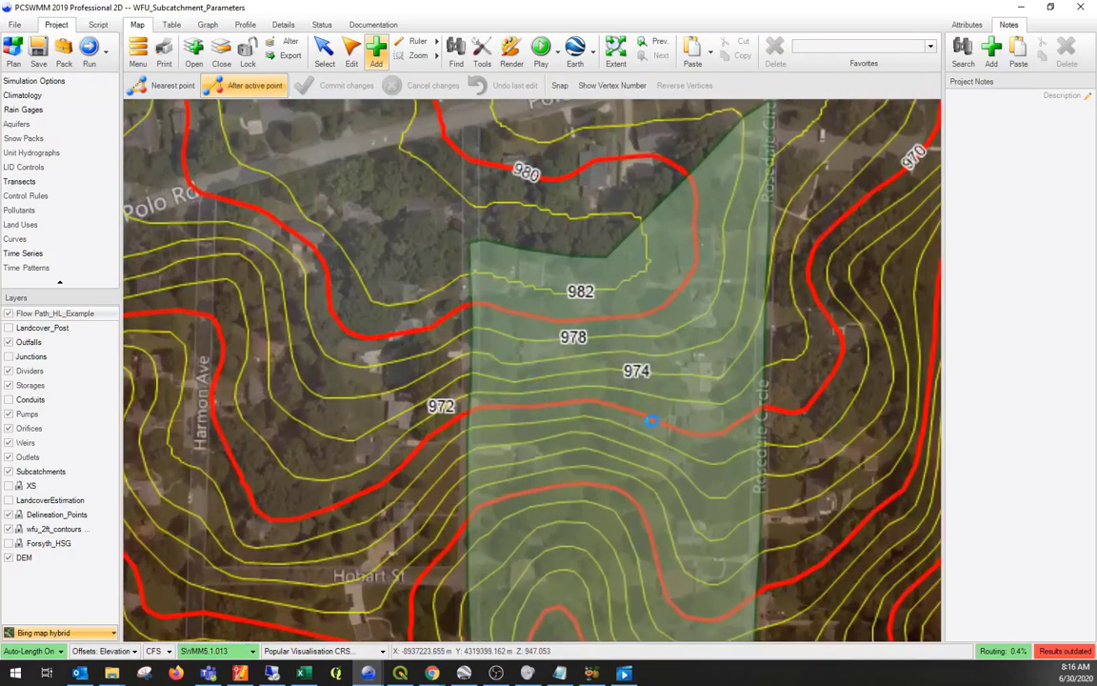
{"action": "left_click", "coordinate": [599, 263]}
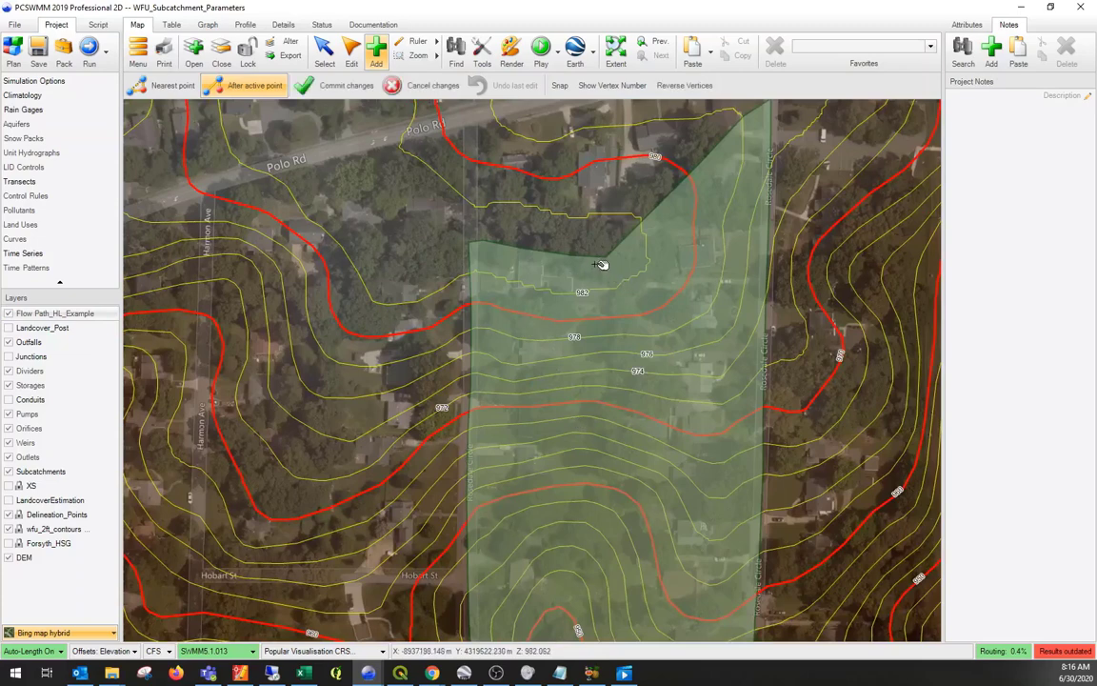
{"action": "left_click", "coordinate": [608, 341]}
{"action": "left_click", "coordinate": [595, 484]}
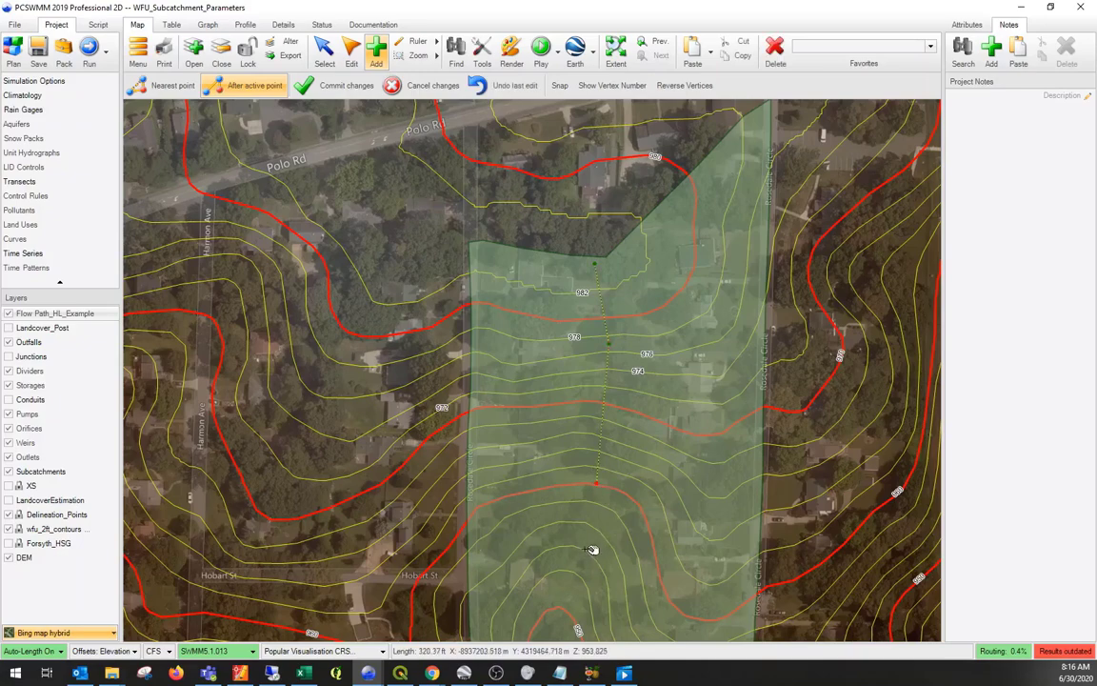
{"action": "left_click", "coordinate": [581, 554]}
{"action": "left_click", "coordinate": [568, 608]}
{"action": "left_click_drag", "start_coordinate": [566, 607], "coordinate": [589, 376]}
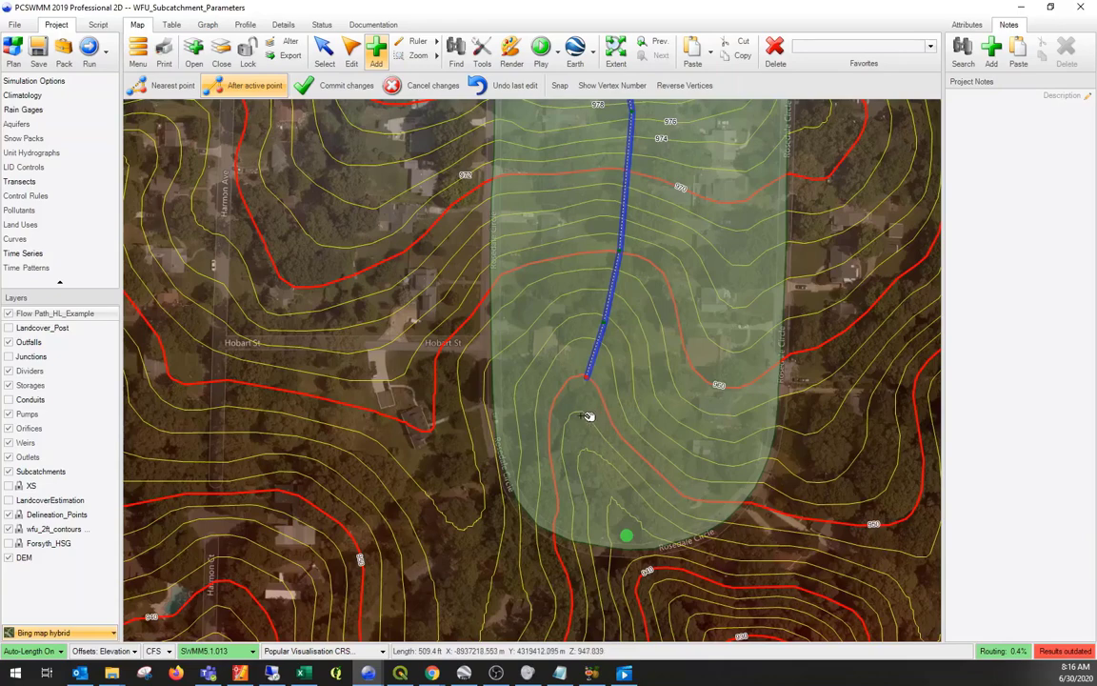
{"action": "left_click", "coordinate": [582, 416]}
{"action": "left_click", "coordinate": [583, 446]}
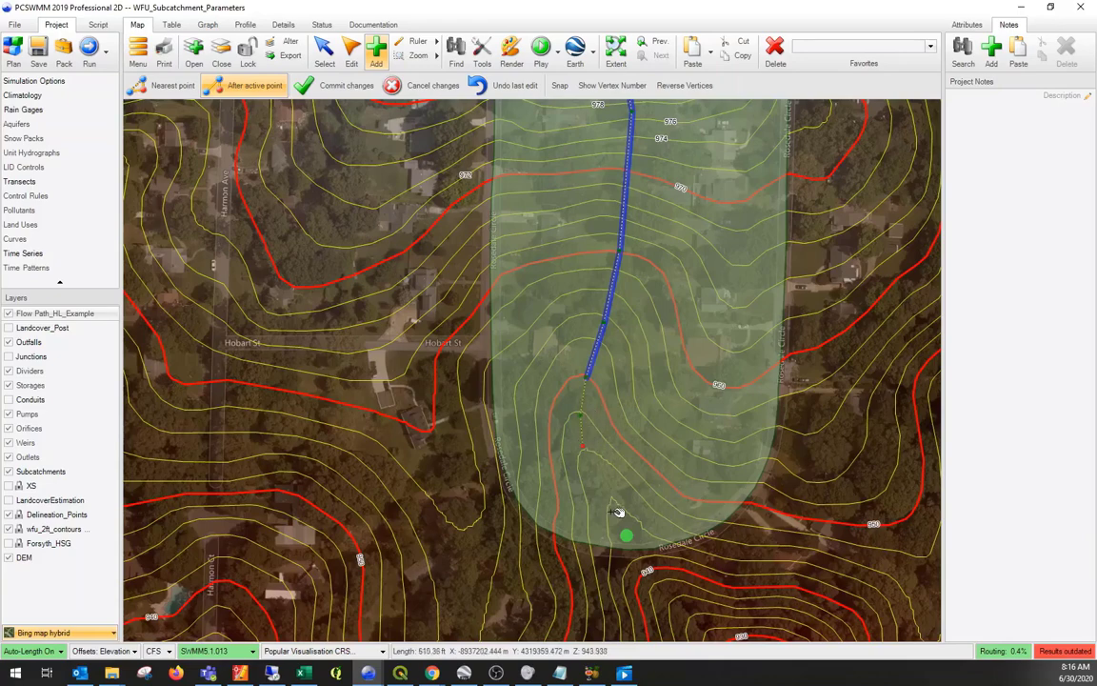
{"action": "left_click", "coordinate": [612, 511]}
{"action": "double_click", "coordinate": [629, 535]}
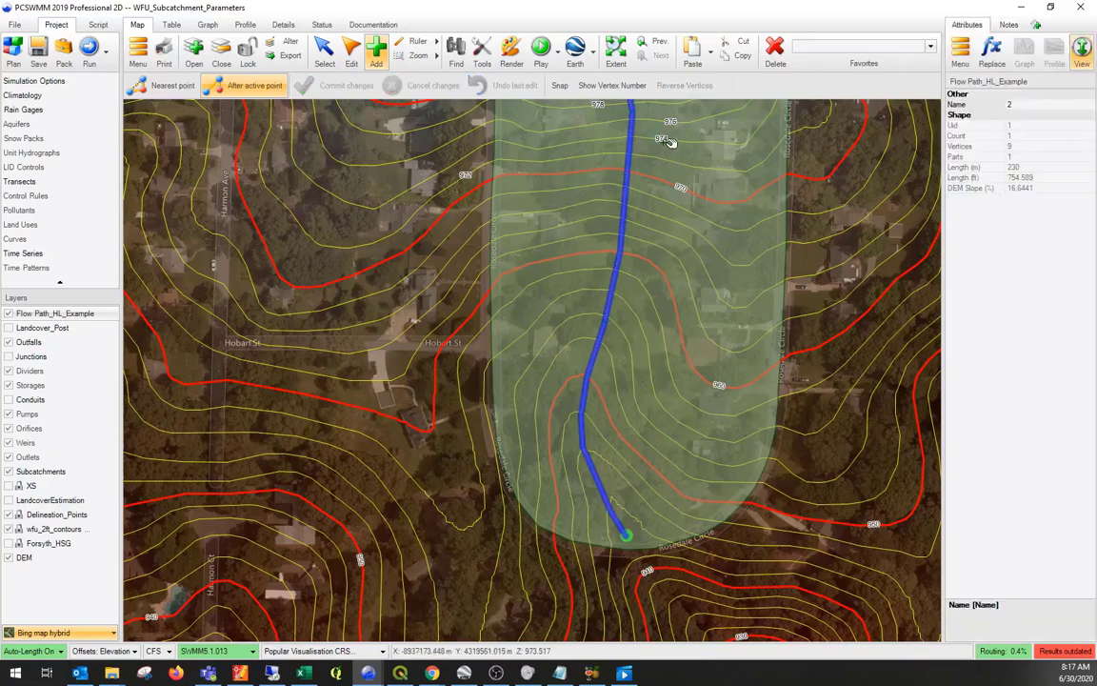
- Rename the subcatchment as SUB-01
{"action": "left_click_drag", "start_coordinate": [669, 143], "coordinate": [647, 379]}
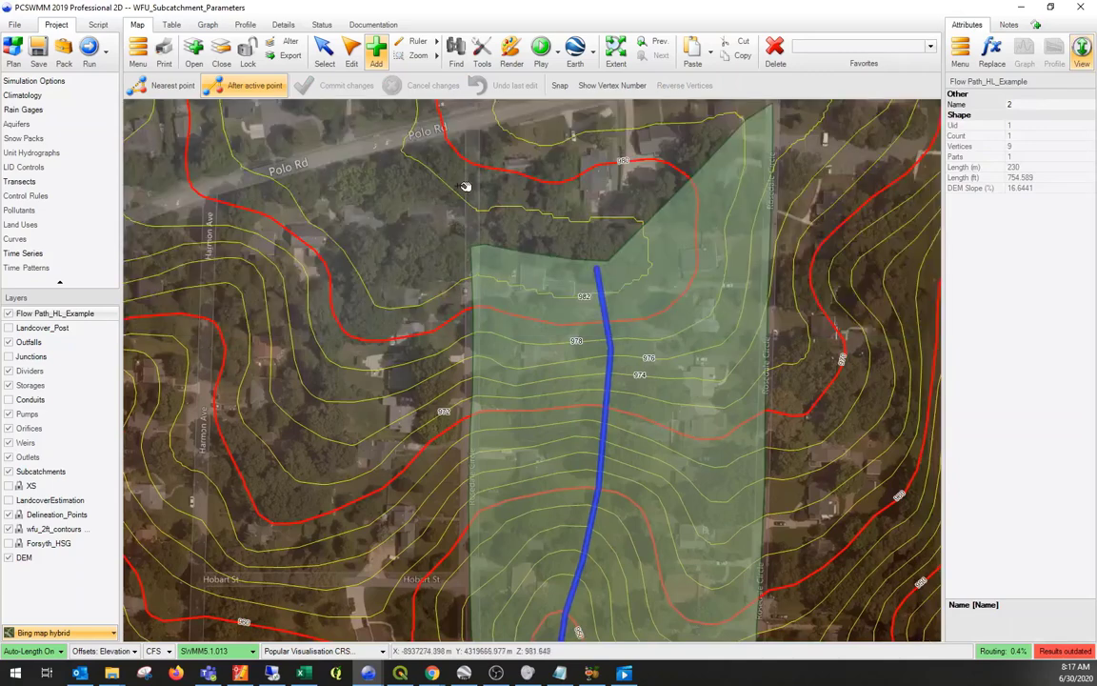
{"action": "left_click", "coordinate": [508, 261]}
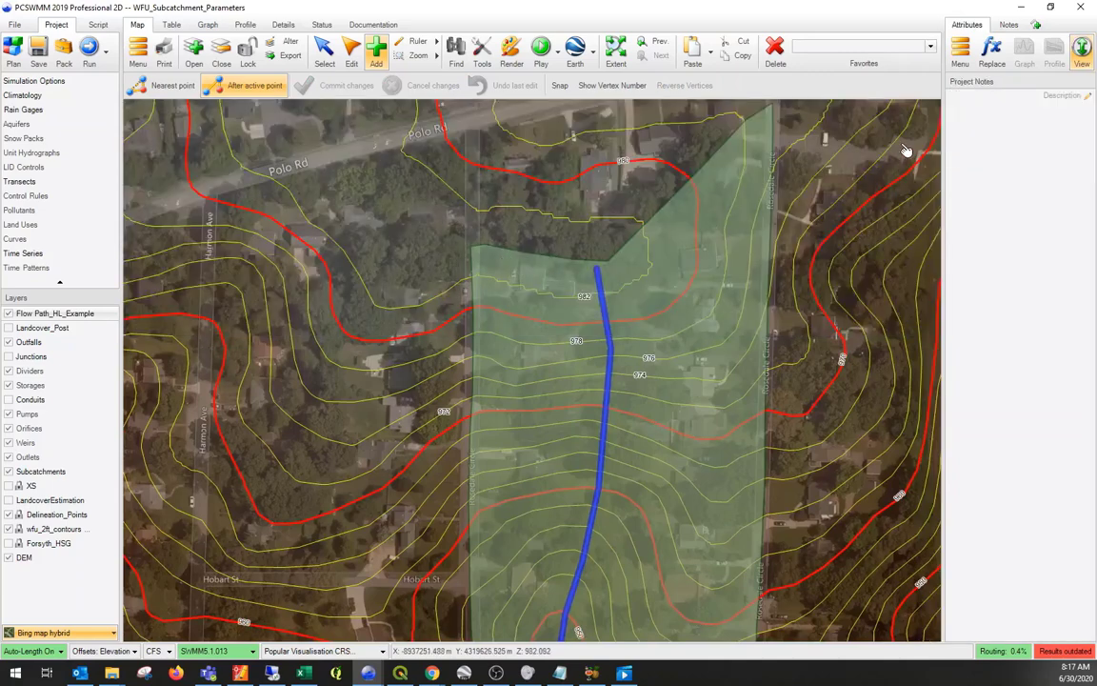
{"action": "left_click", "coordinate": [40, 472]}
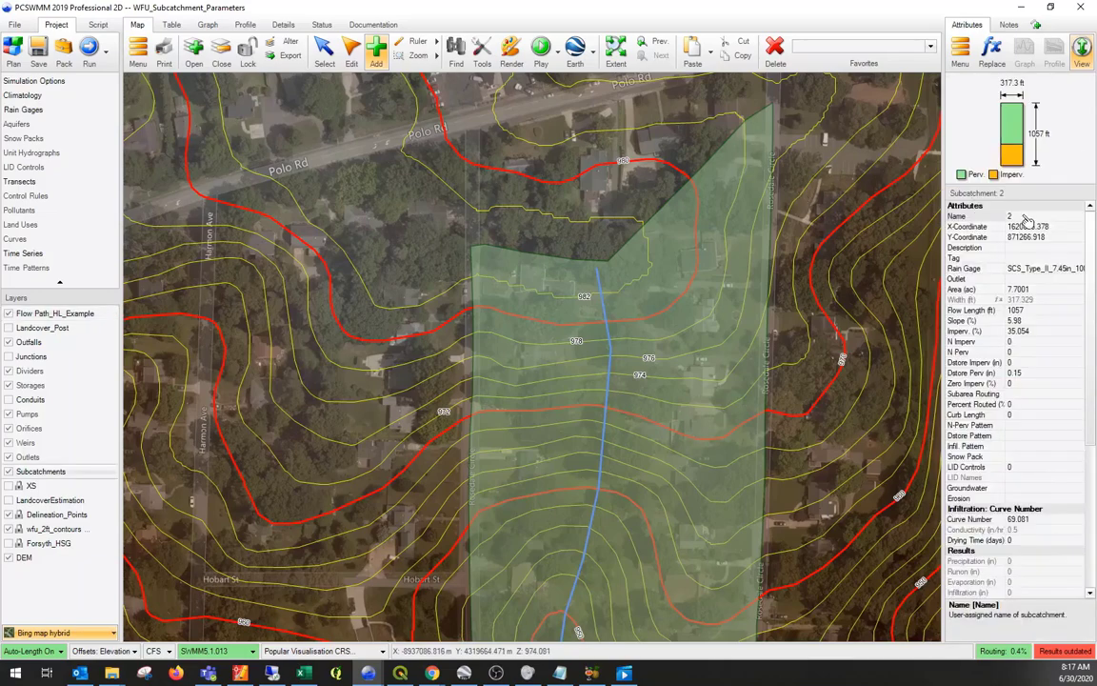
{"action": "left_click", "coordinate": [1022, 217]}
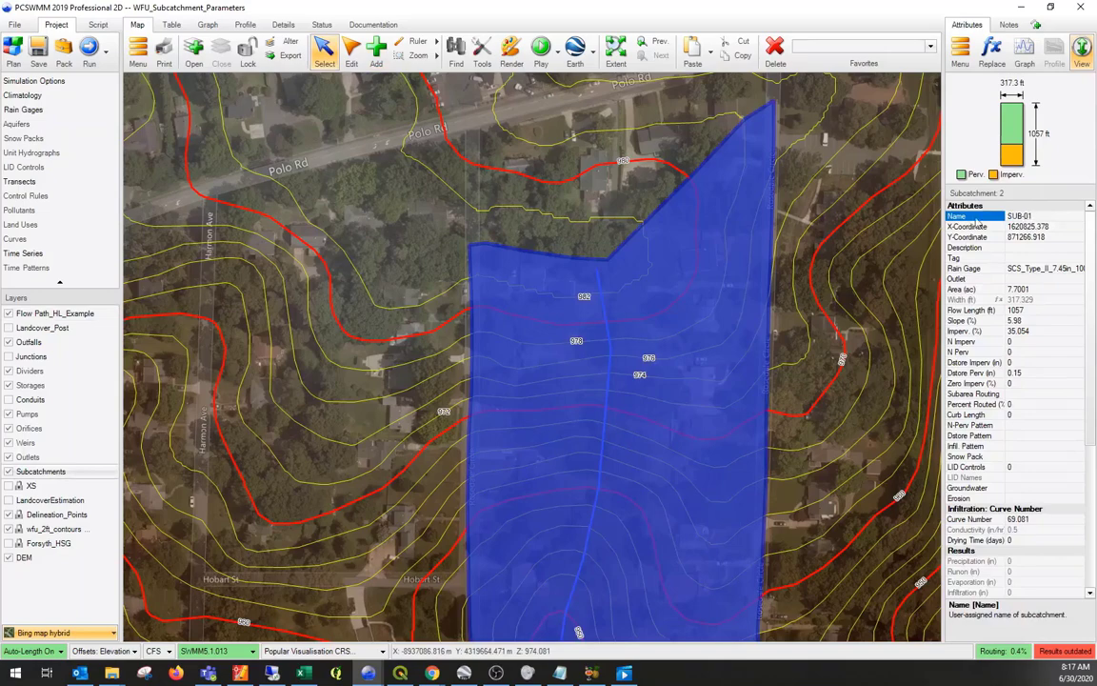
- Set the drawn flow path's name to SUB-01 so that it matches the subcatchment
{"action": "left_click", "coordinate": [603, 284]}
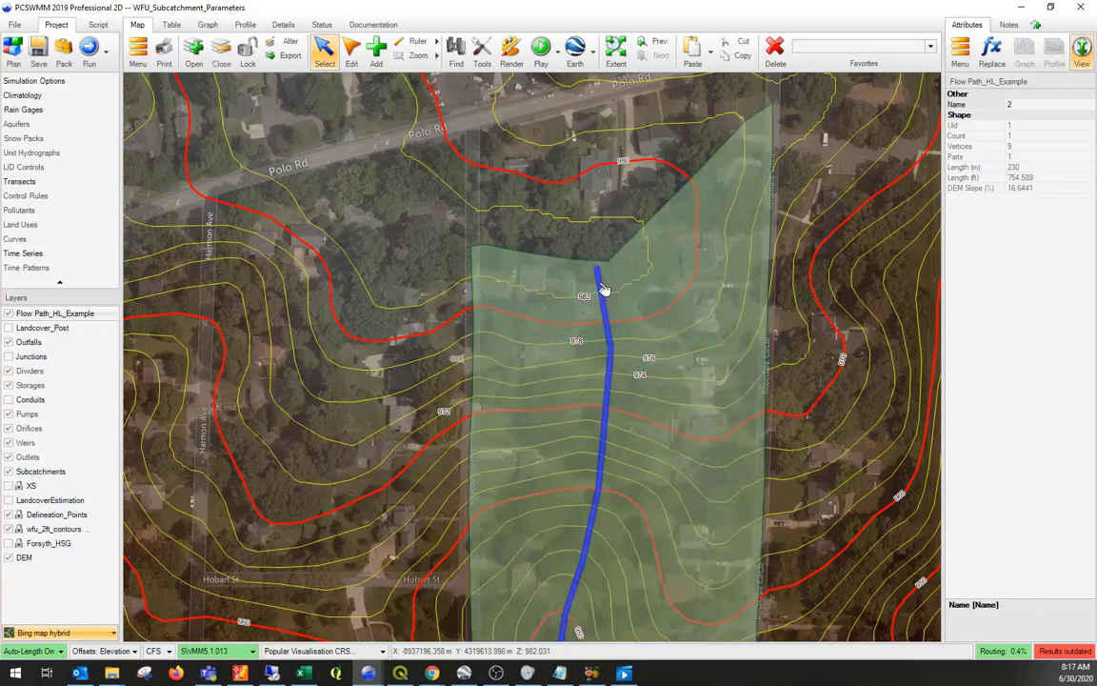
{"action": "left_click", "coordinate": [1042, 105]}
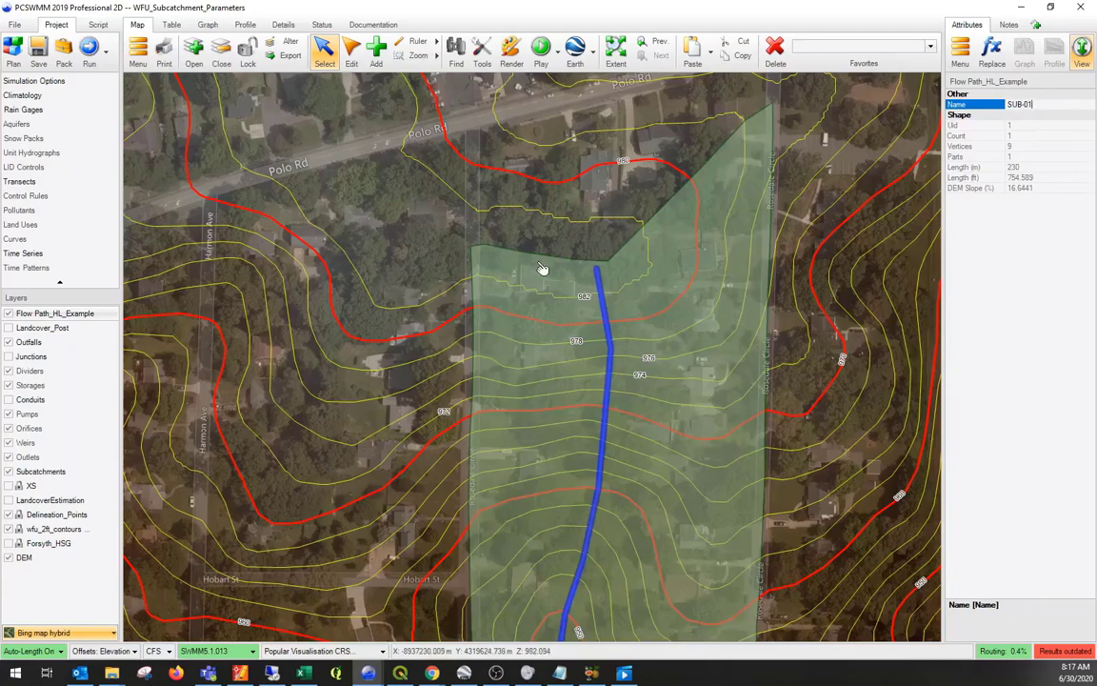
{"action": "left_click", "coordinate": [481, 219]}
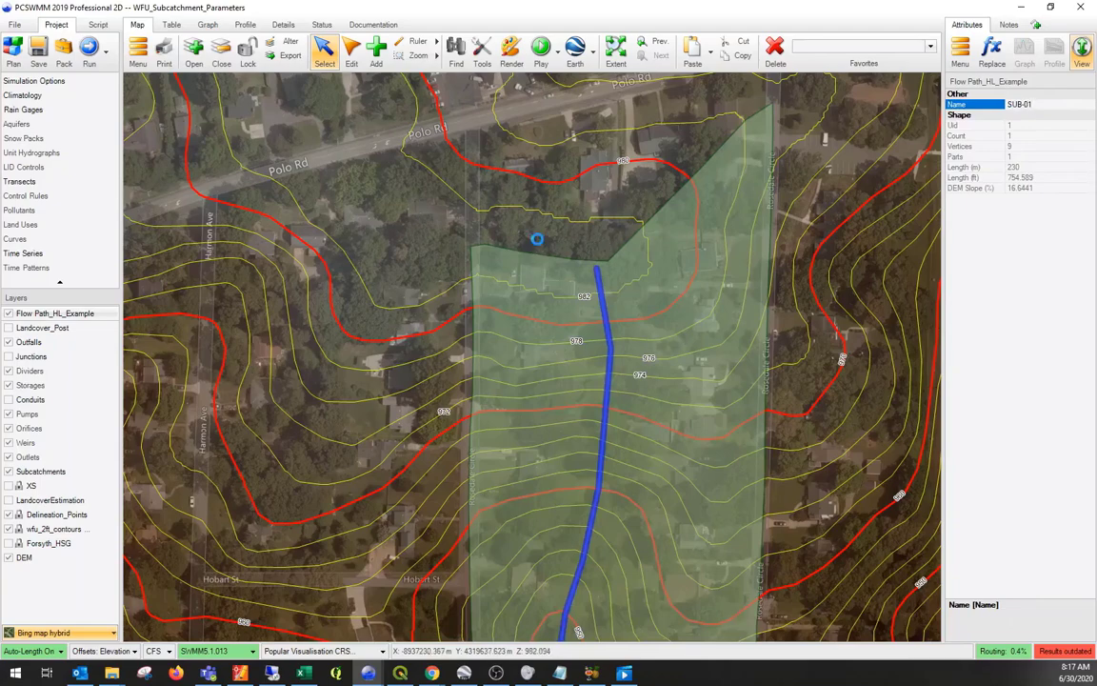
- Trace about 718 ft of a second flow path in Flow Path_HL_Example, from the subcatchment's northeast tip south along its eastern edge
{"action": "left_click", "coordinate": [65, 316]}
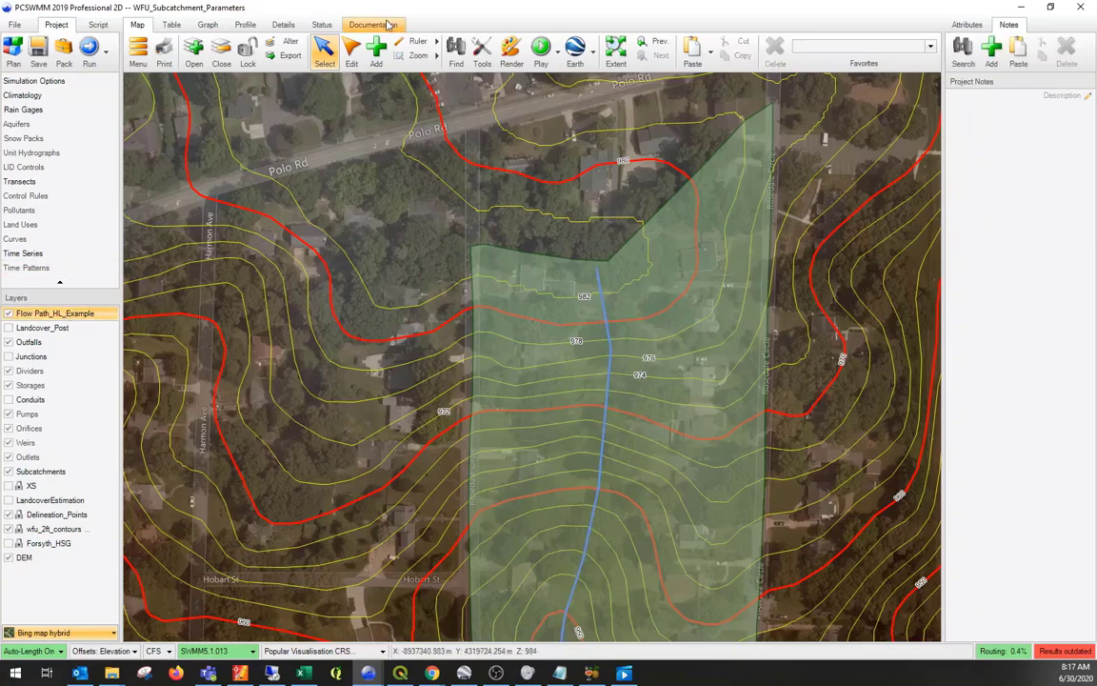
{"action": "left_click", "coordinate": [376, 48]}
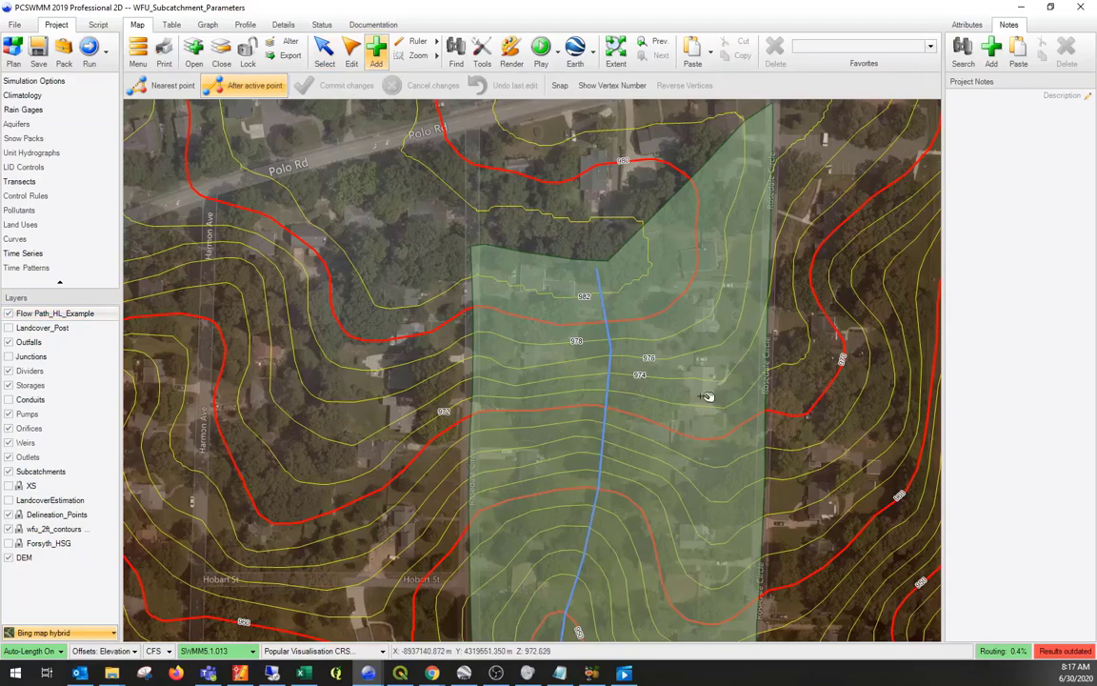
{"action": "left_click_drag", "start_coordinate": [705, 396], "coordinate": [666, 143]}
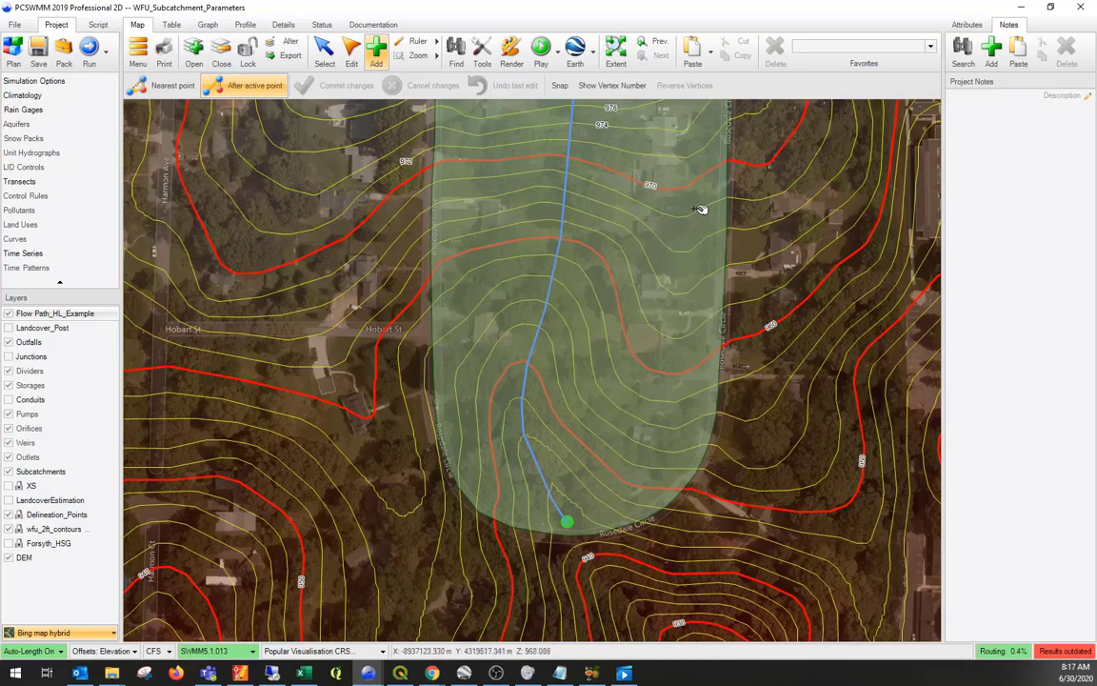
{"action": "left_click_drag", "start_coordinate": [641, 299], "coordinate": [600, 523]}
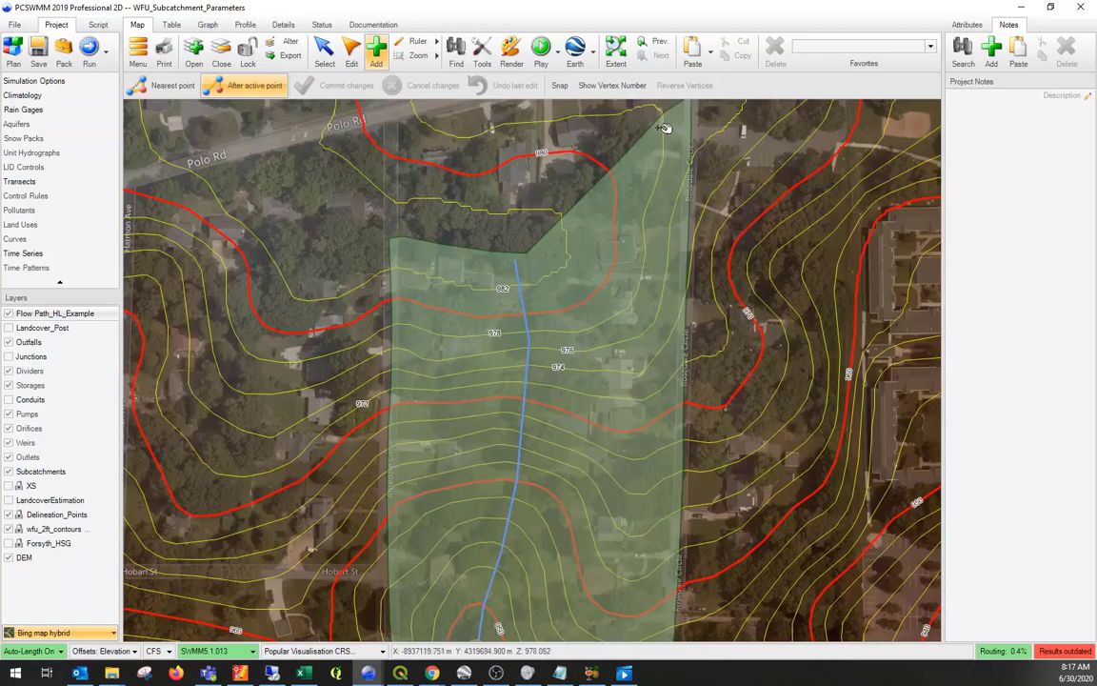
{"action": "left_click", "coordinate": [664, 124]}
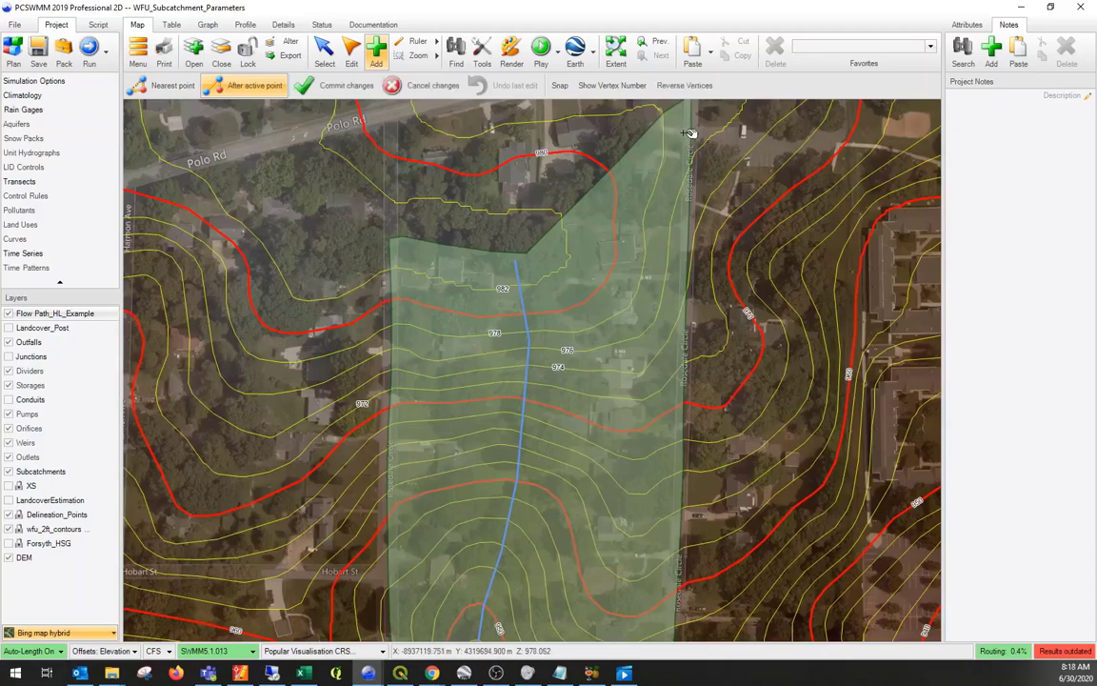
{"action": "left_click", "coordinate": [688, 134]}
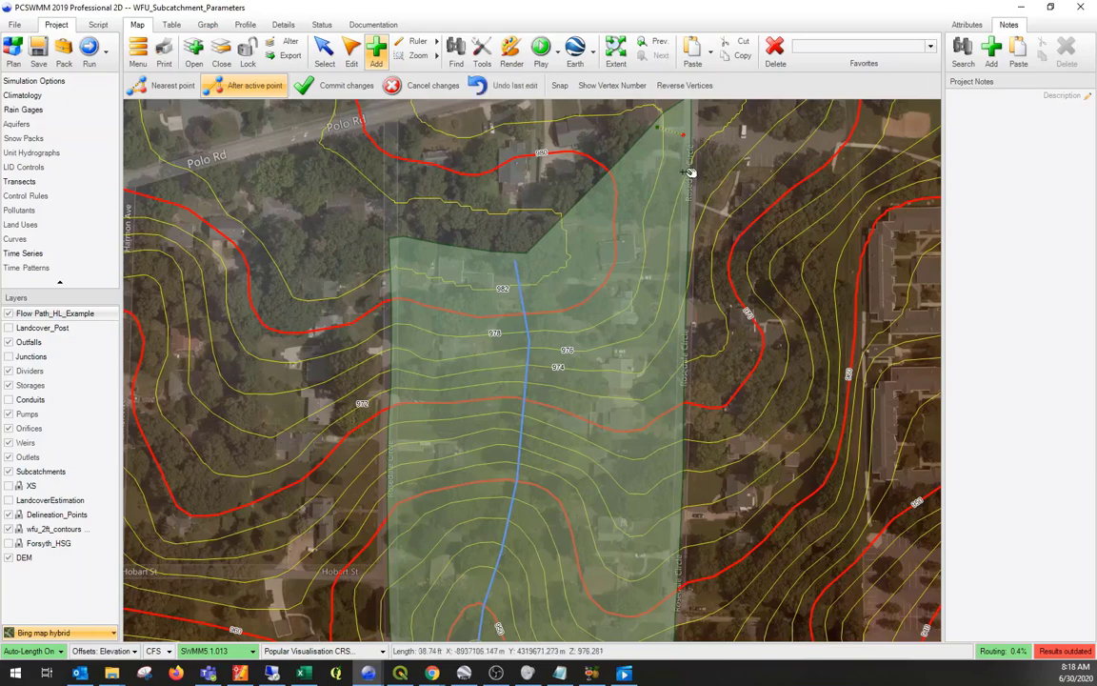
{"action": "left_click", "coordinate": [684, 172]}
{"action": "left_click", "coordinate": [678, 247]}
{"action": "left_click", "coordinate": [677, 302]}
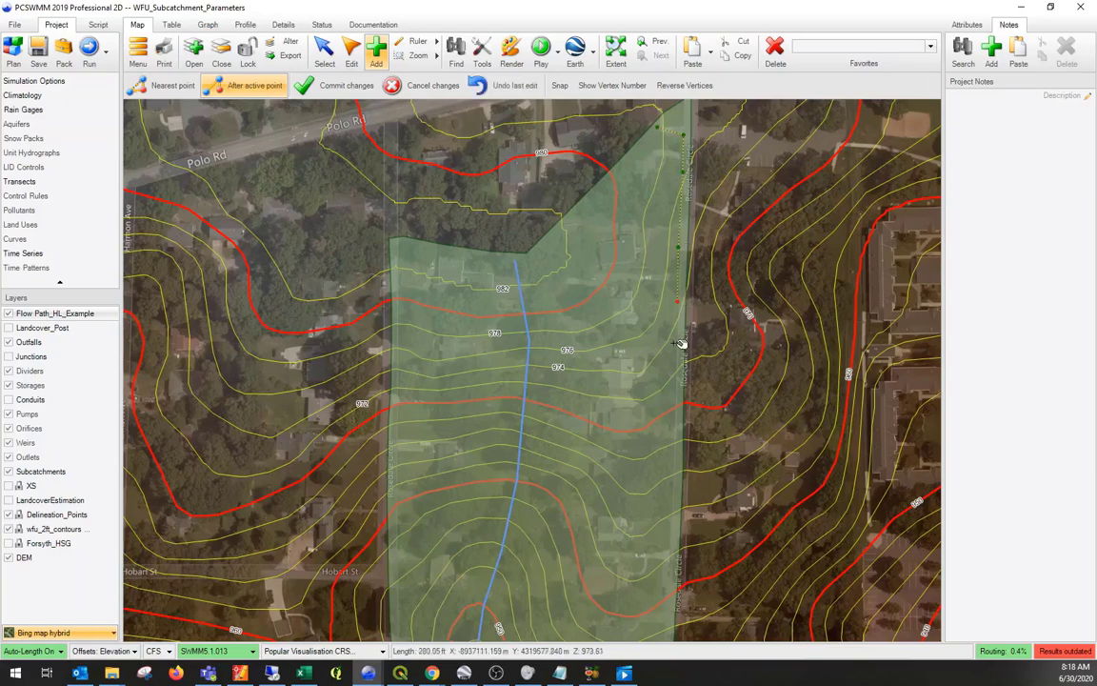
{"action": "left_click", "coordinate": [674, 394]}
{"action": "left_click", "coordinate": [668, 553]}
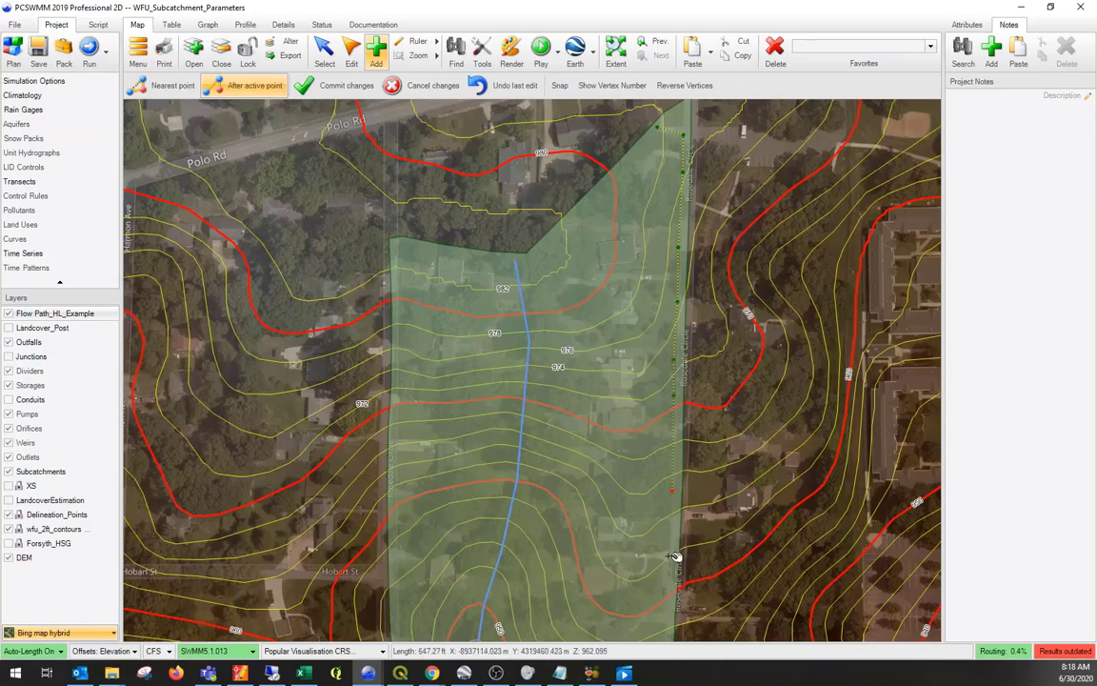
{"action": "left_click", "coordinate": [669, 604]}
- Continue the second flow path around the subcatchment's southeast curve and finish it at the green outlet point, about 1073 ft long overall
{"action": "left_click_drag", "start_coordinate": [669, 628], "coordinate": [657, 422]}
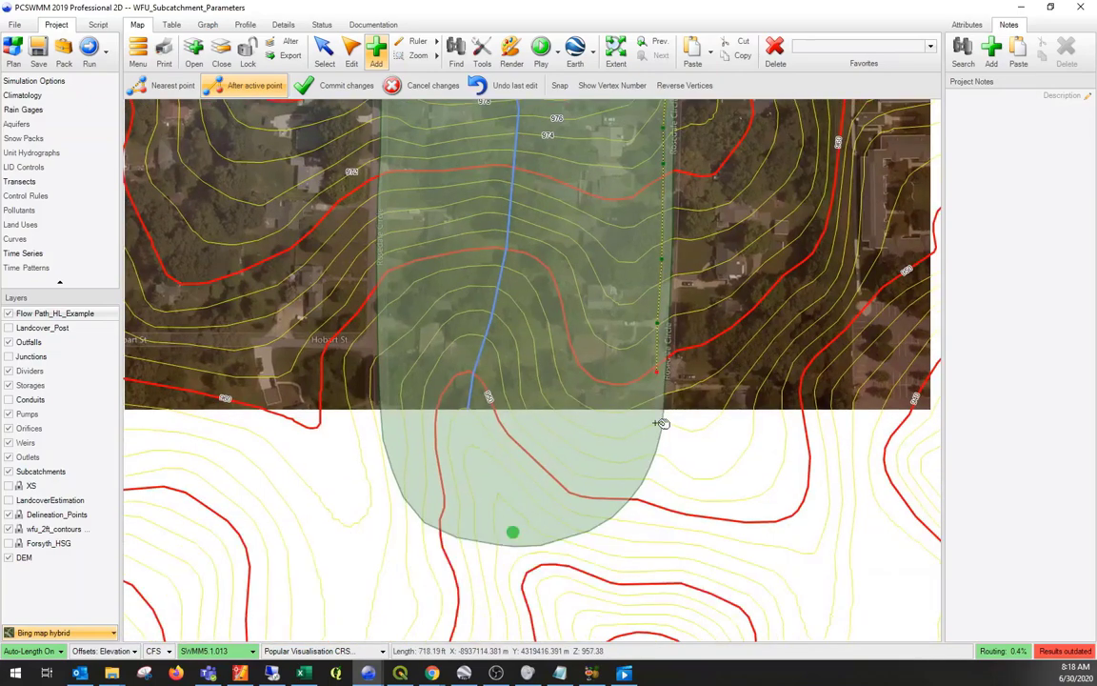
{"action": "left_click", "coordinate": [660, 409]}
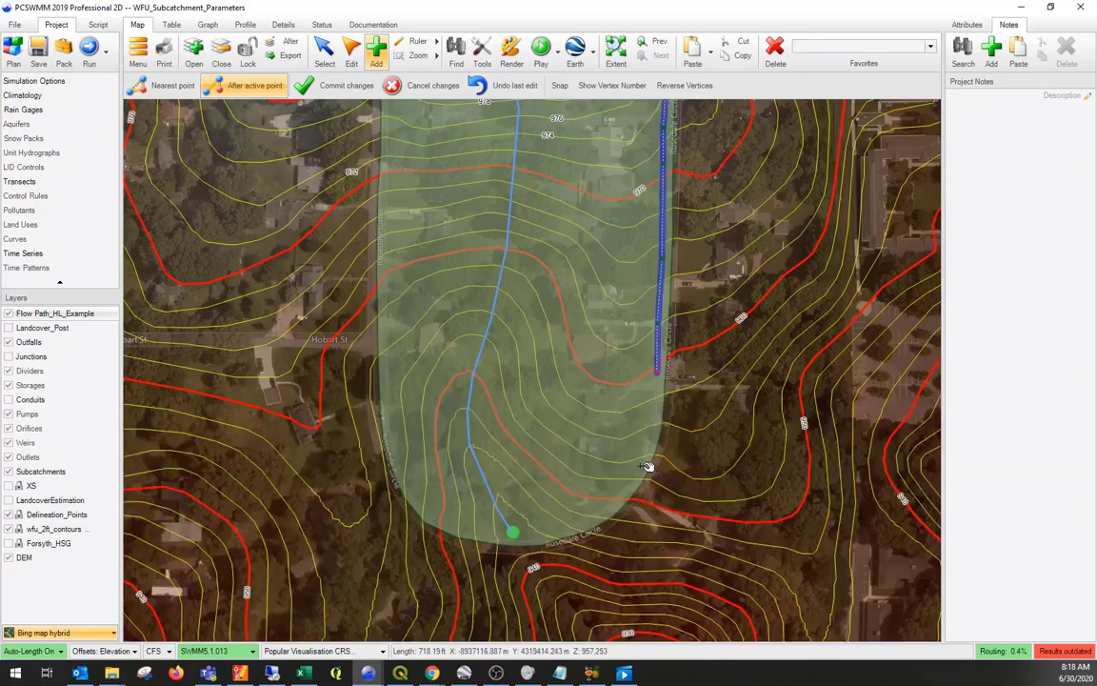
{"action": "left_click", "coordinate": [639, 480]}
{"action": "left_click", "coordinate": [608, 507]}
{"action": "left_click", "coordinate": [545, 530]}
{"action": "left_click", "coordinate": [516, 535]}
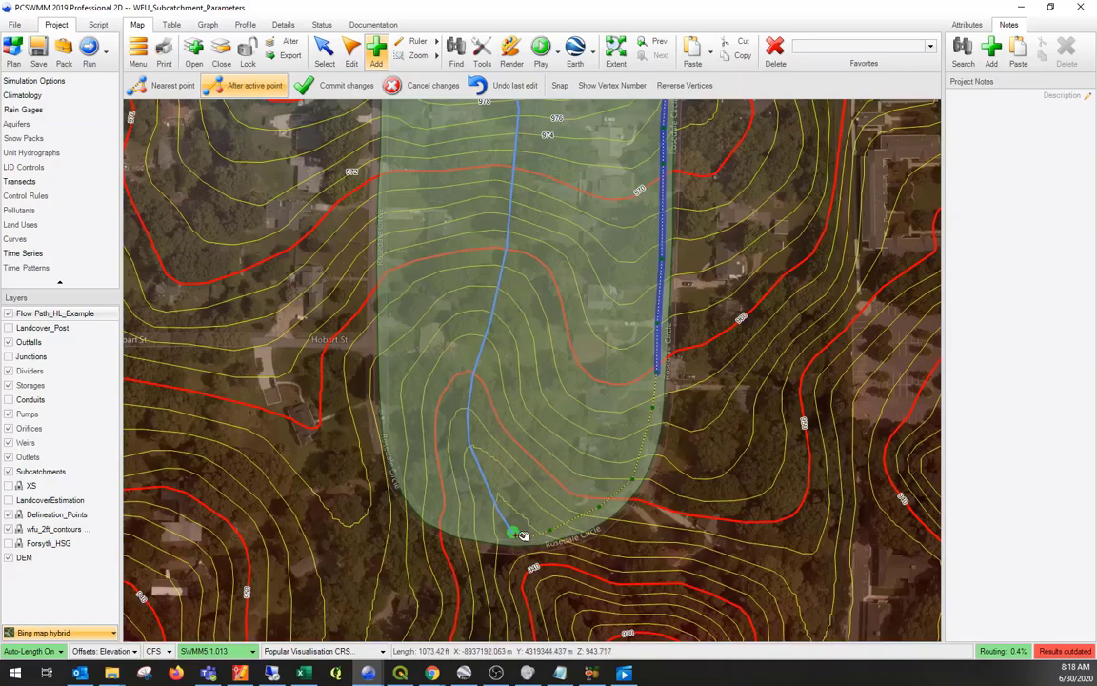
{"action": "key", "text": "Return"}
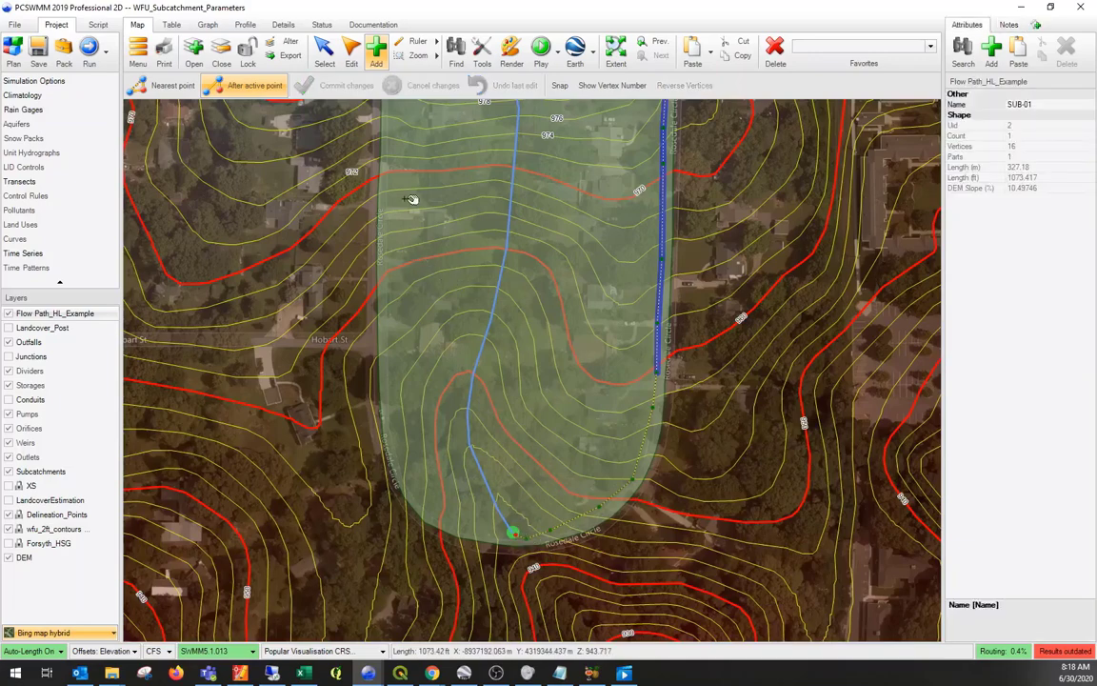
- Analyze SUB-01's flow length and width from the Flow Path_HL_Example layer, apply the result, and show the subcatchment's attributes
{"action": "left_click_drag", "start_coordinate": [489, 211], "coordinate": [553, 384]}
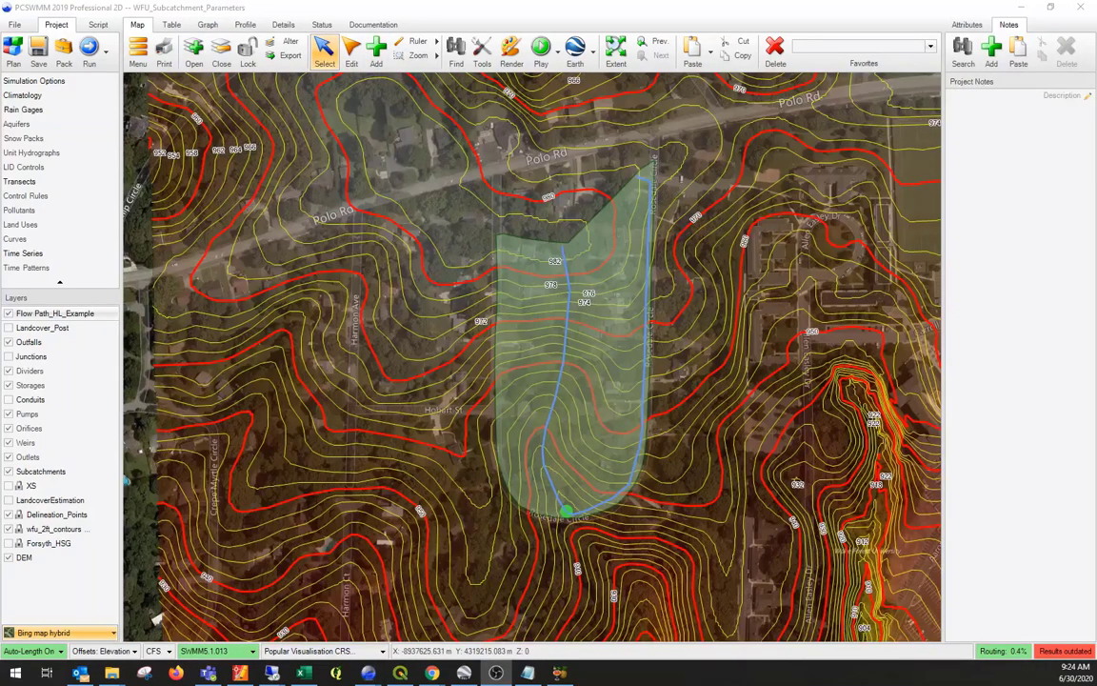
{"action": "left_click", "coordinate": [480, 54]}
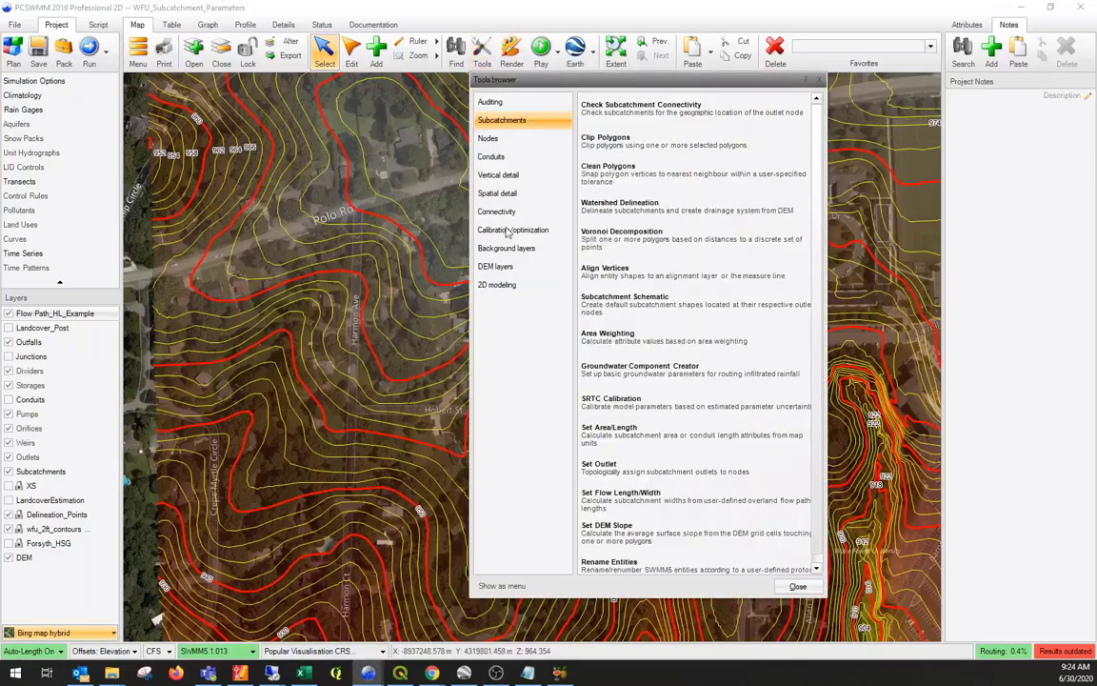
{"action": "left_click", "coordinate": [611, 507]}
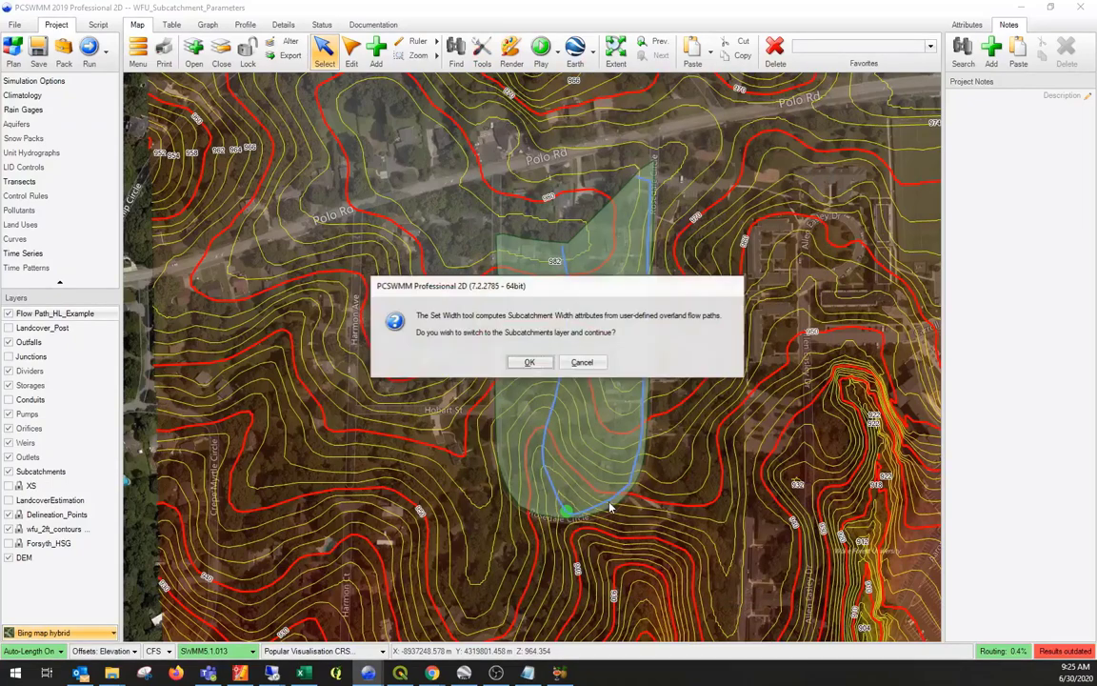
{"action": "left_click", "coordinate": [530, 364]}
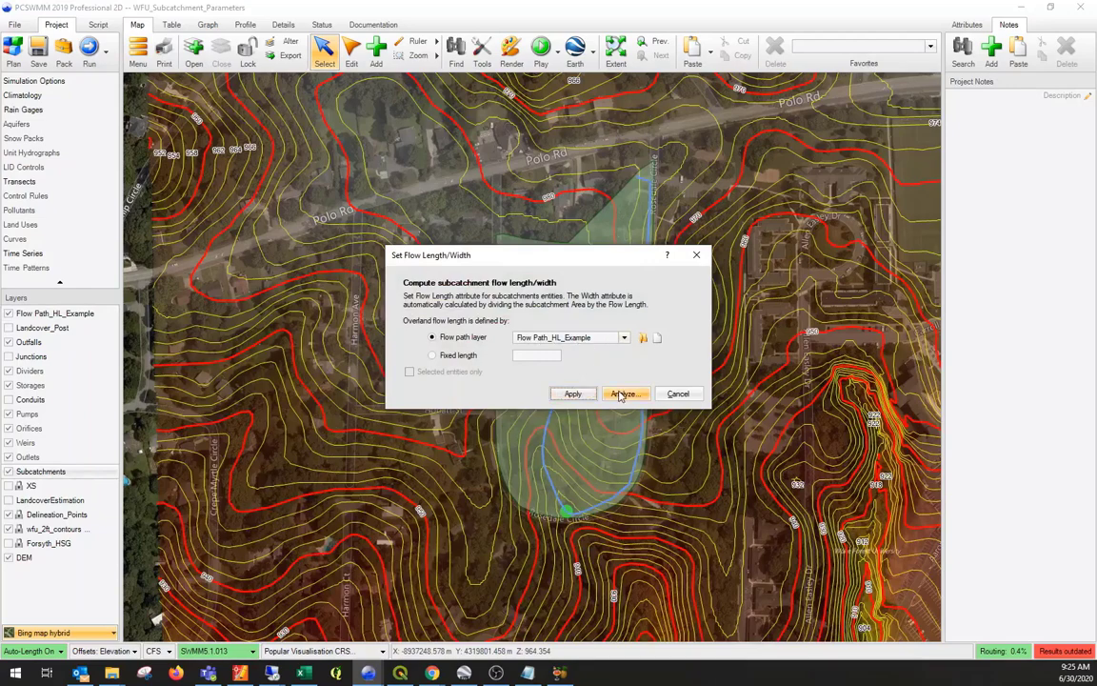
{"action": "left_click", "coordinate": [621, 393]}
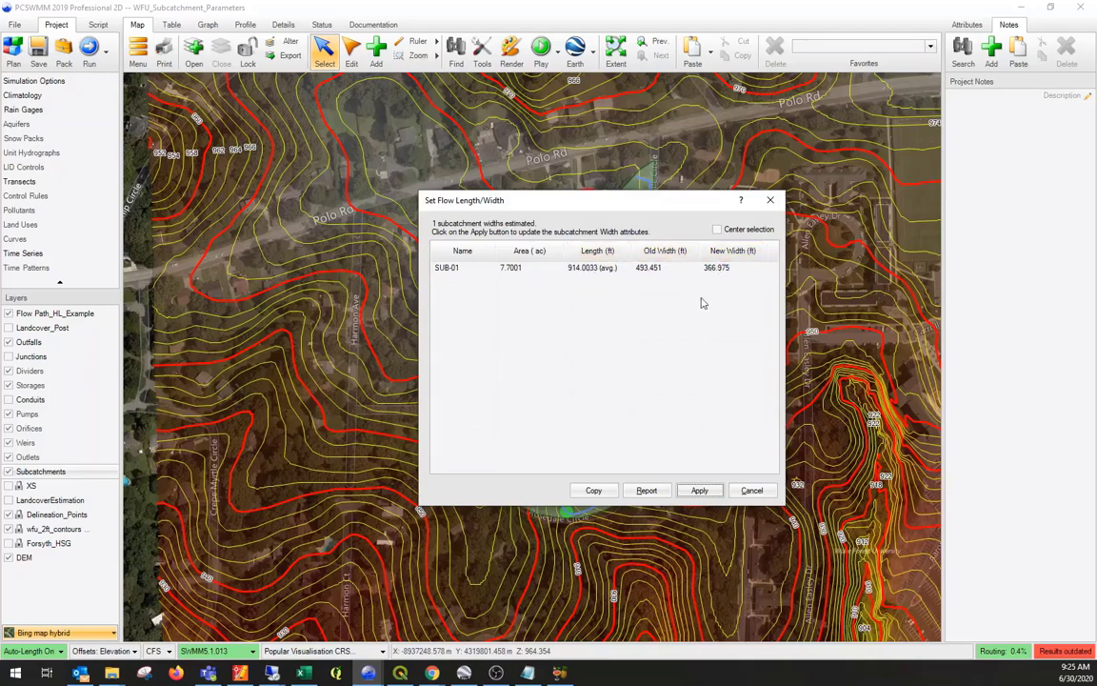
{"action": "left_click", "coordinate": [700, 491]}
{"action": "left_click", "coordinate": [753, 490]}
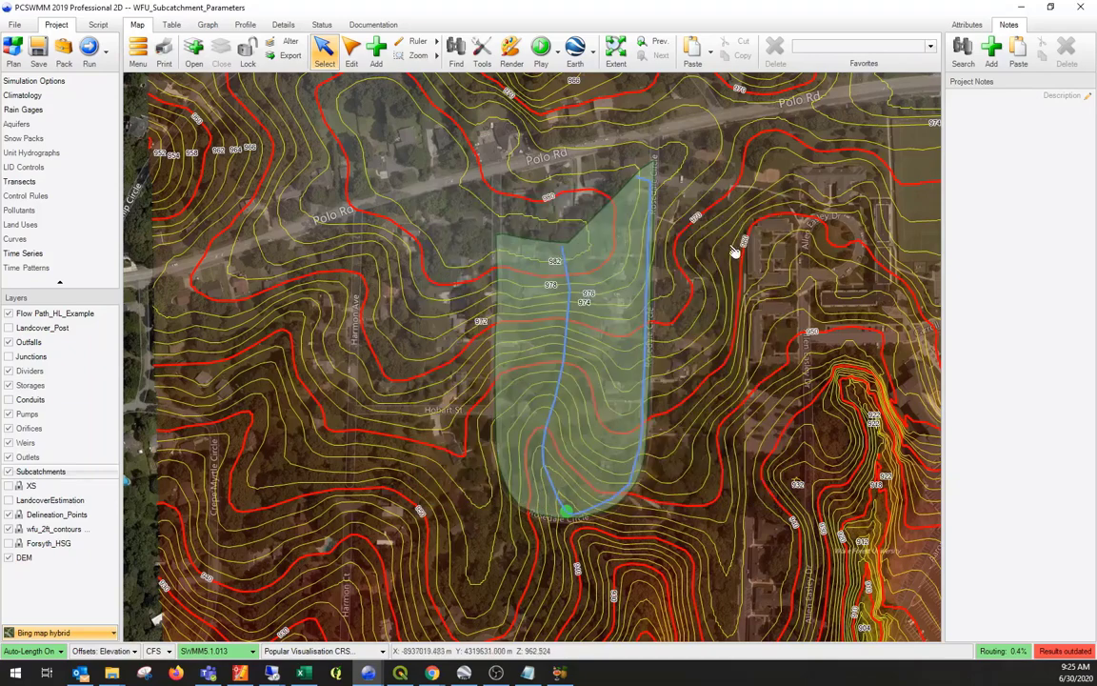
{"action": "left_click", "coordinate": [566, 256]}
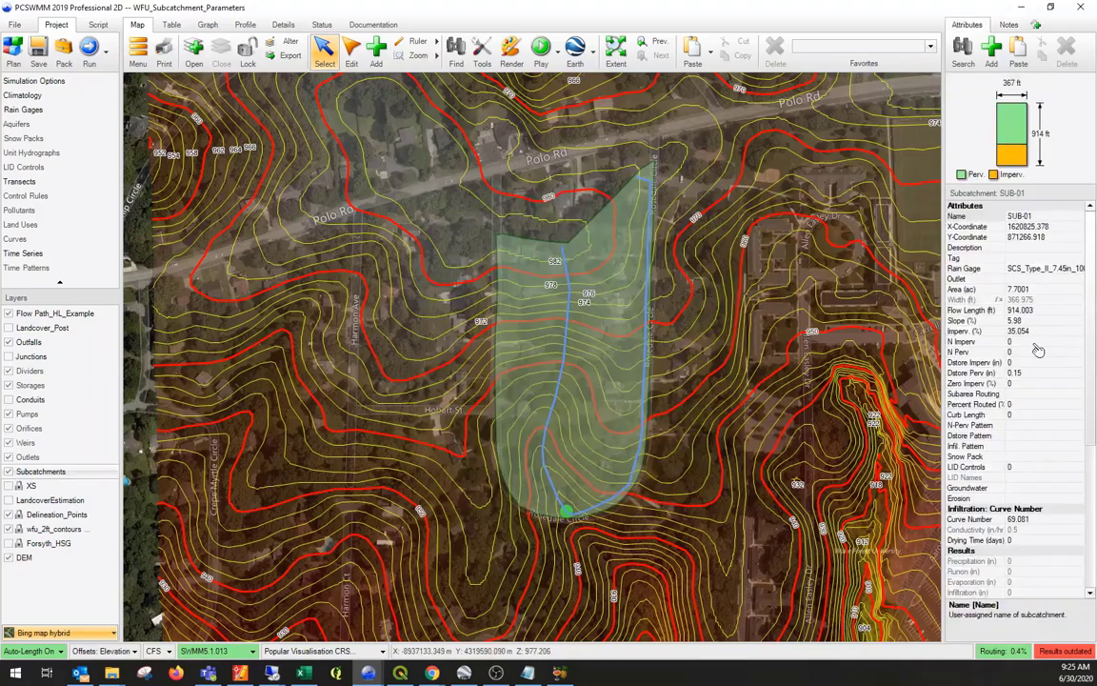